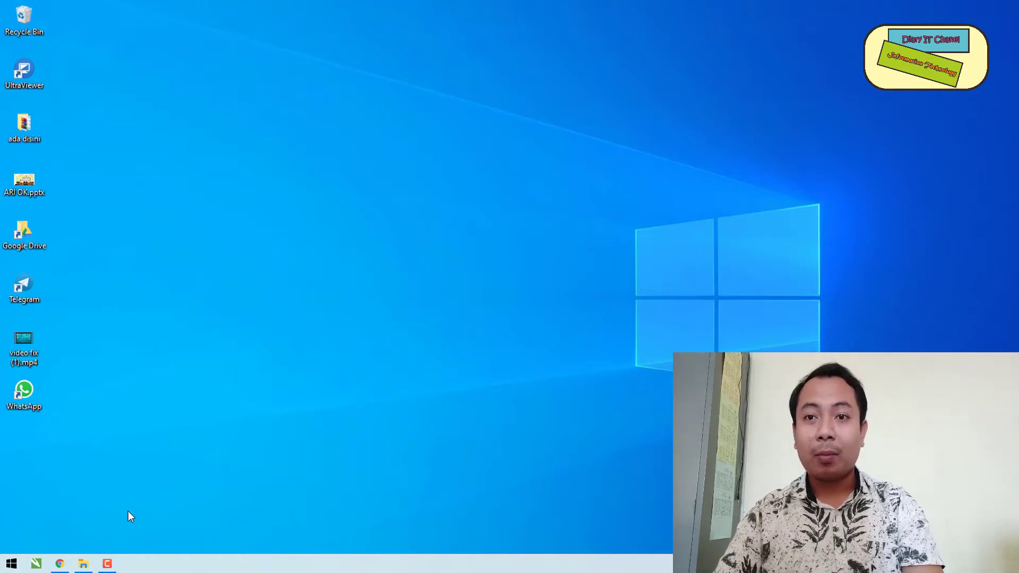
mouse_move(61, 564)
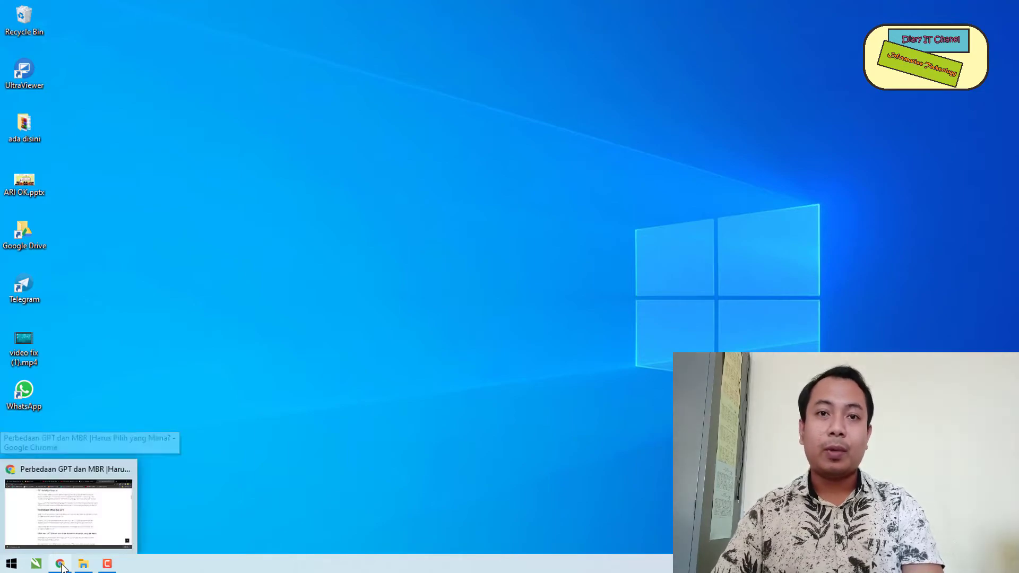
click(80, 477)
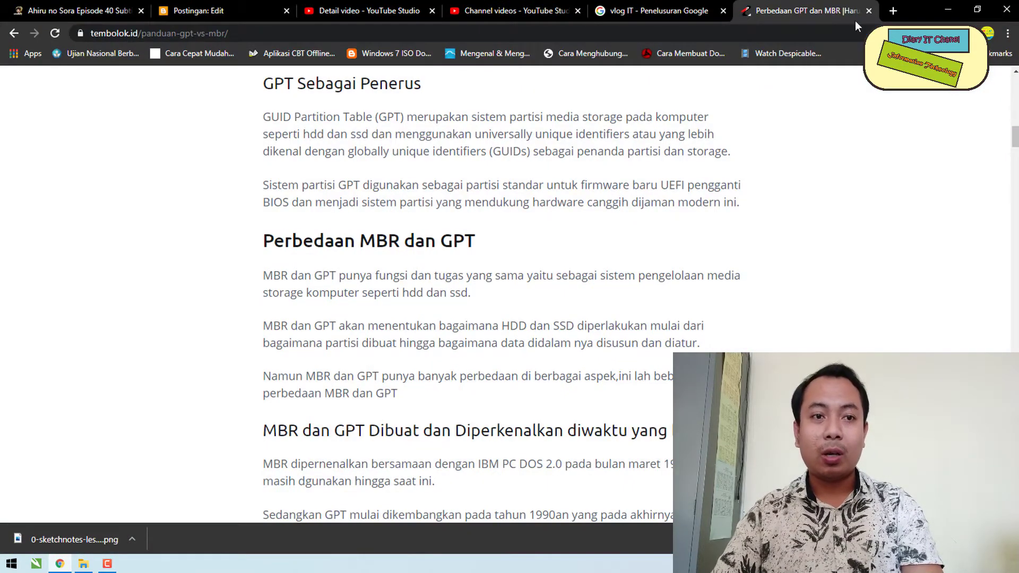
click(949, 8)
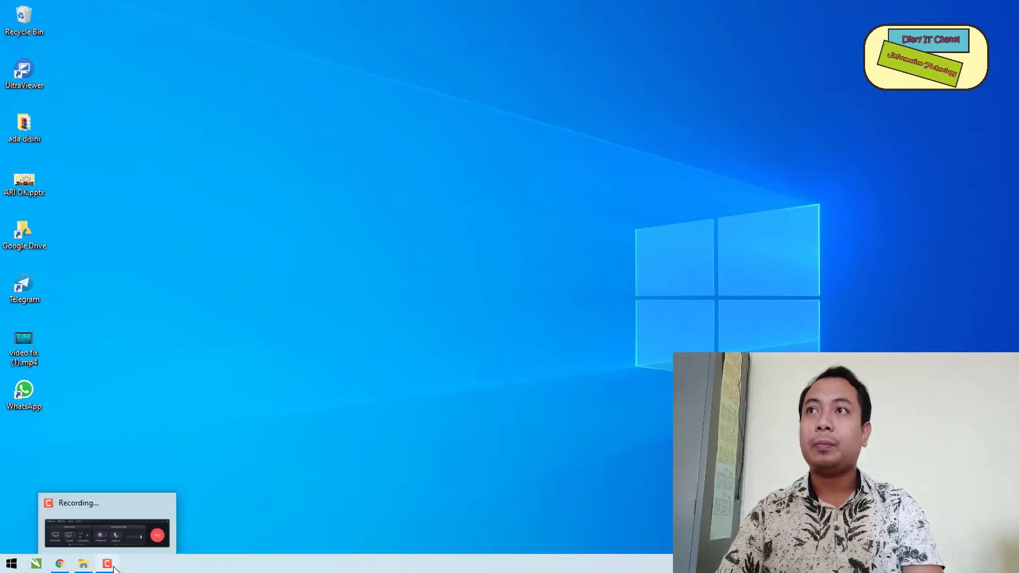
click(87, 568)
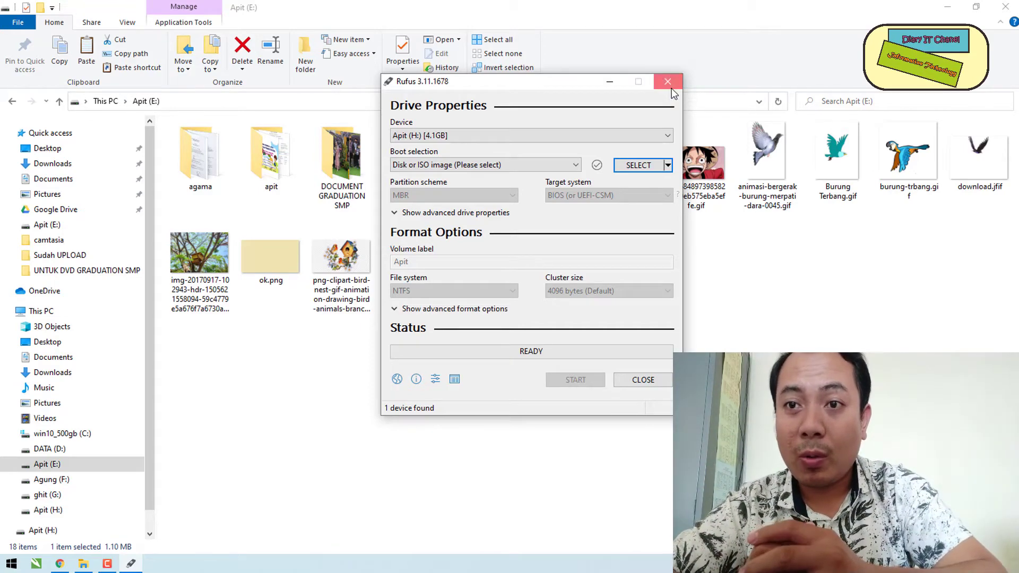
click(668, 84)
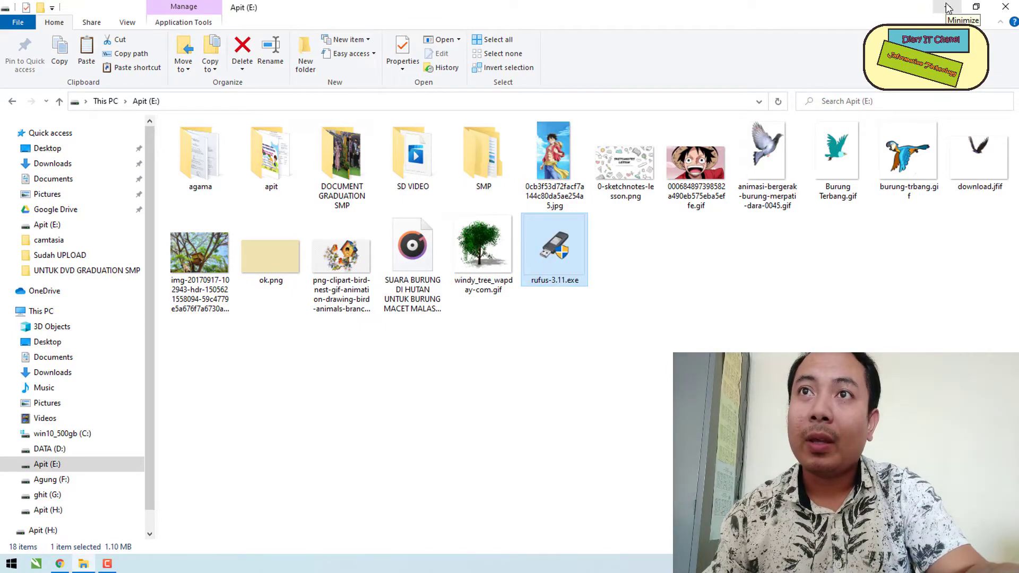
click(947, 7)
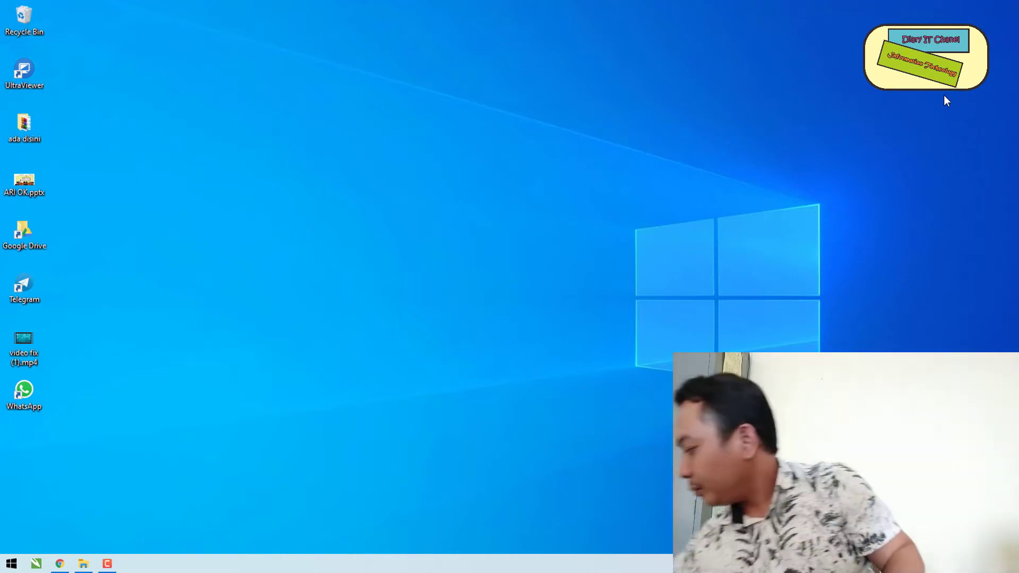
Switch to File Explorer, launch rufus-3.11.exe from drive E: and check the device list for the USB drive.
click(83, 563)
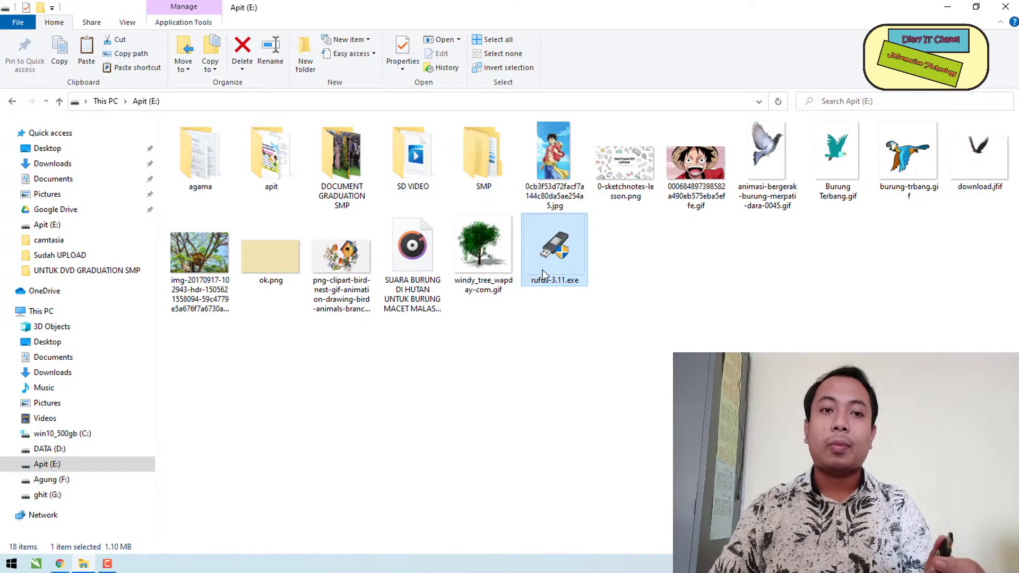
double_click(542, 270)
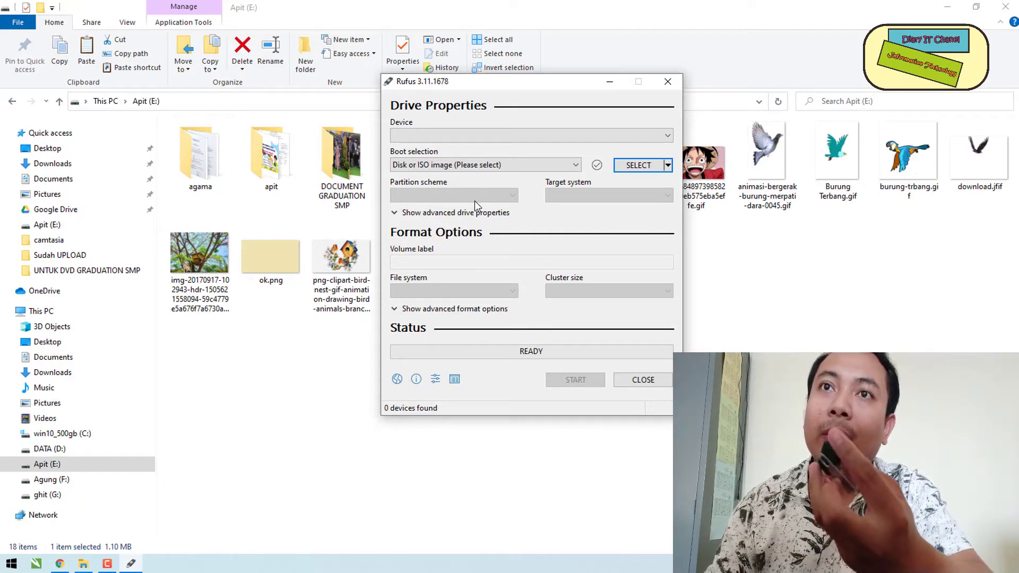
click(500, 136)
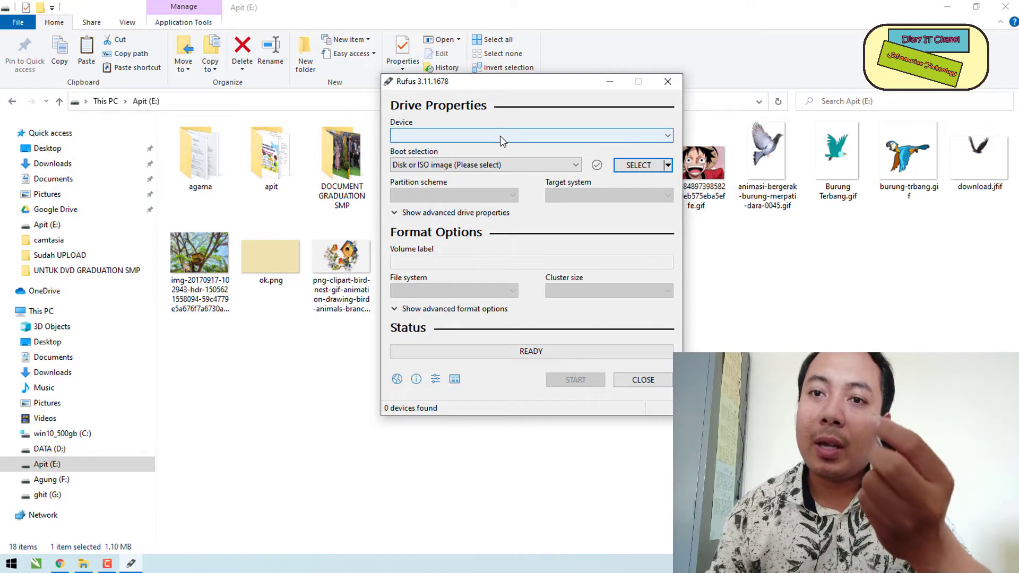
click(600, 133)
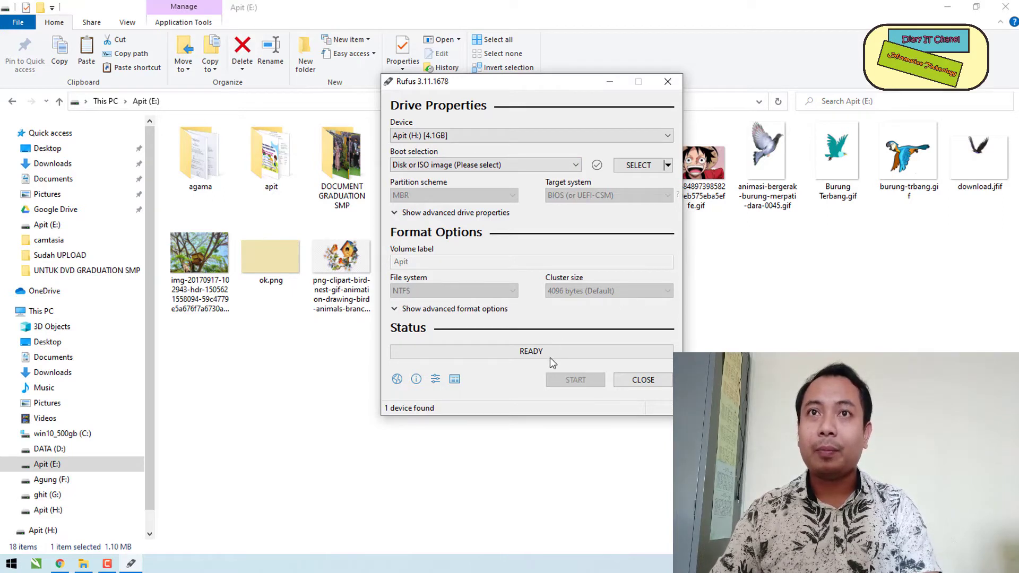
Load Windows_10_creatorUpdate.iso from the OS folder as the boot image.
click(656, 167)
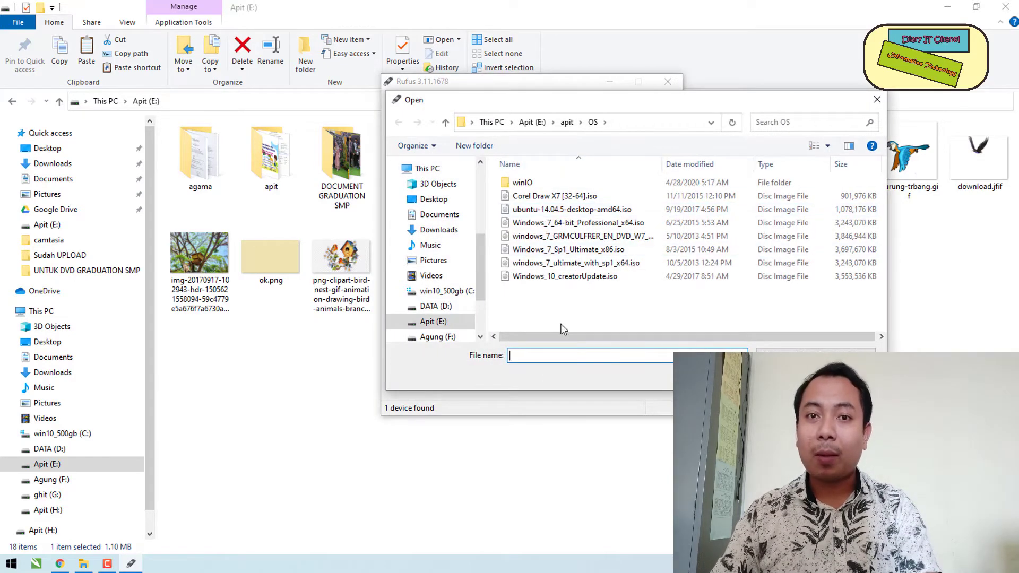
click(554, 276)
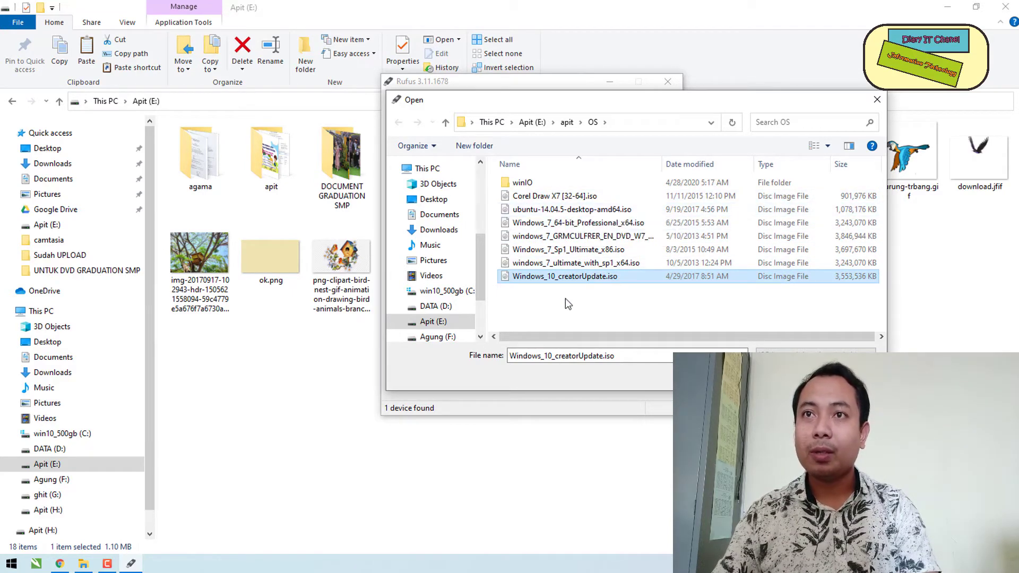
click(520, 279)
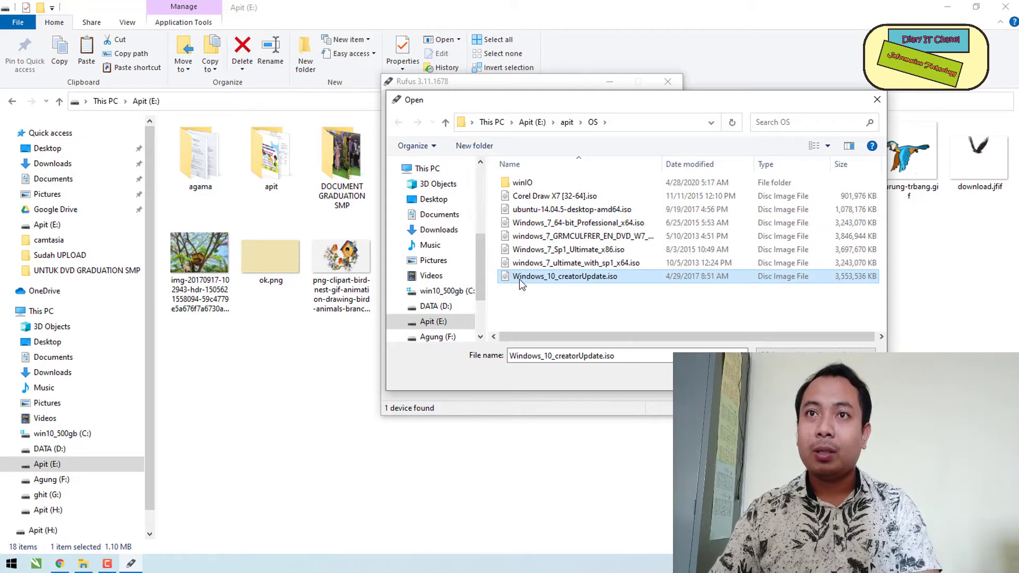
click(548, 277)
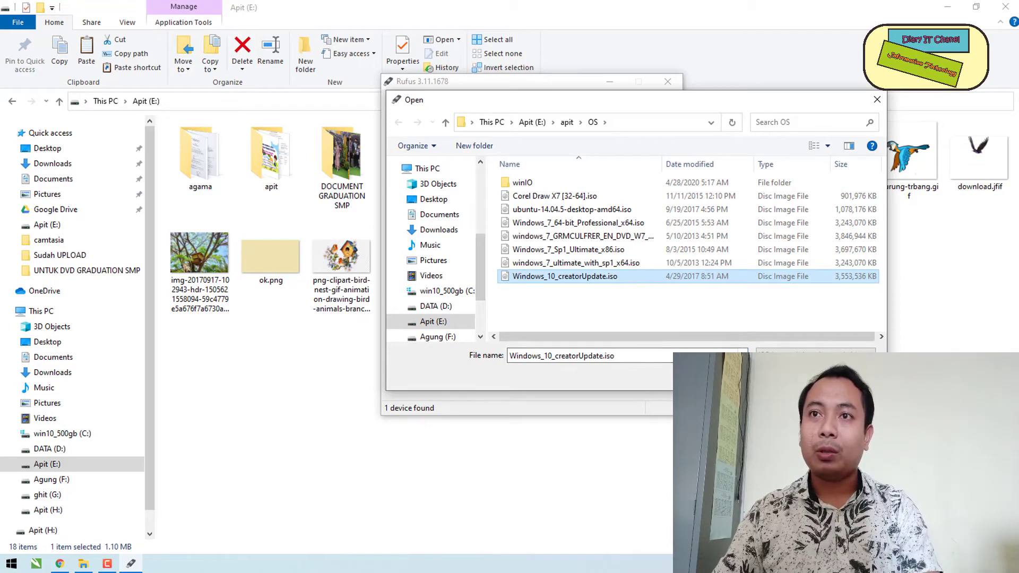
click(785, 375)
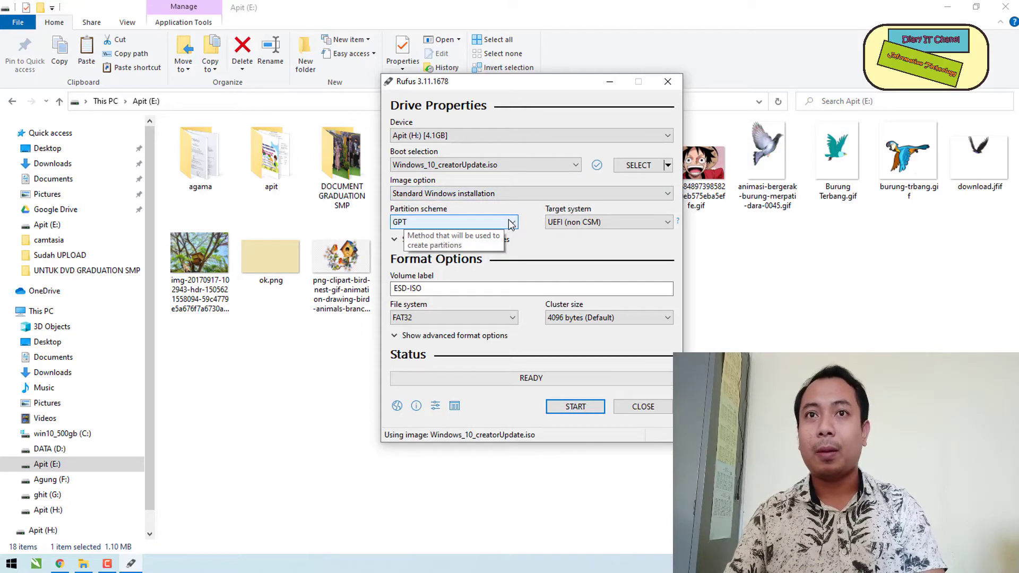
Switch the partition scheme to MBR and back to GPT, checking the target system options offered for each.
click(511, 223)
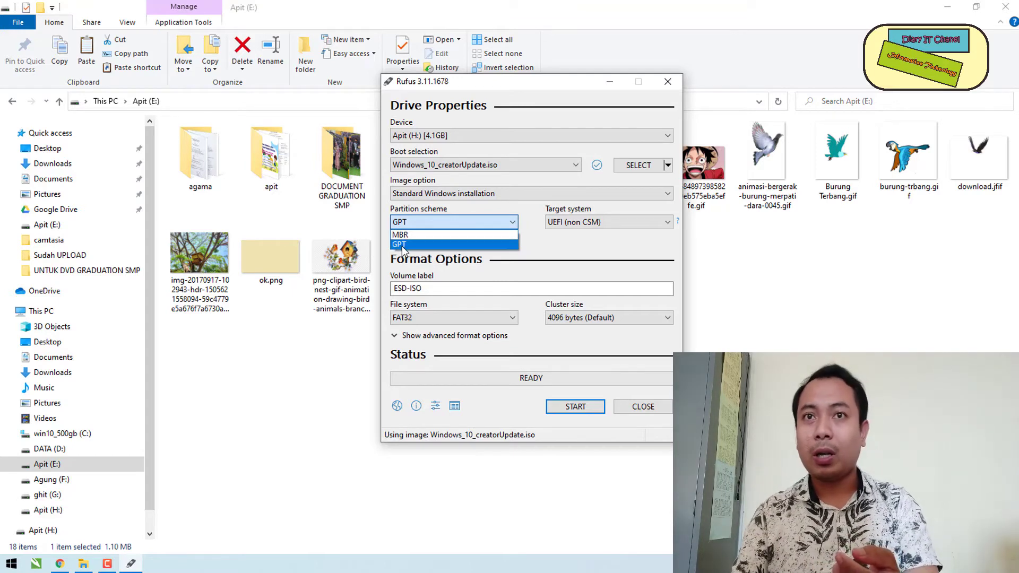
click(427, 232)
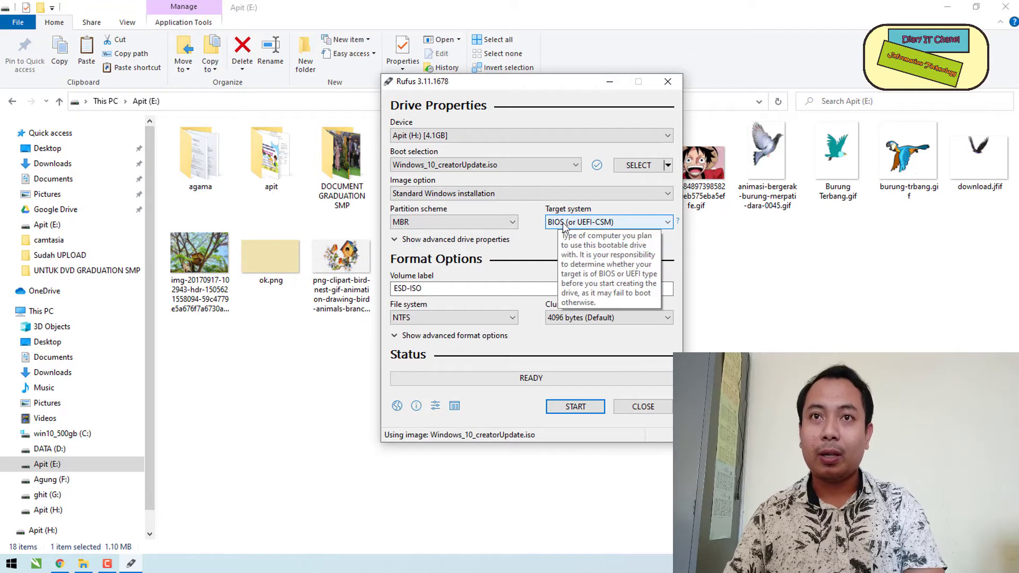
click(622, 222)
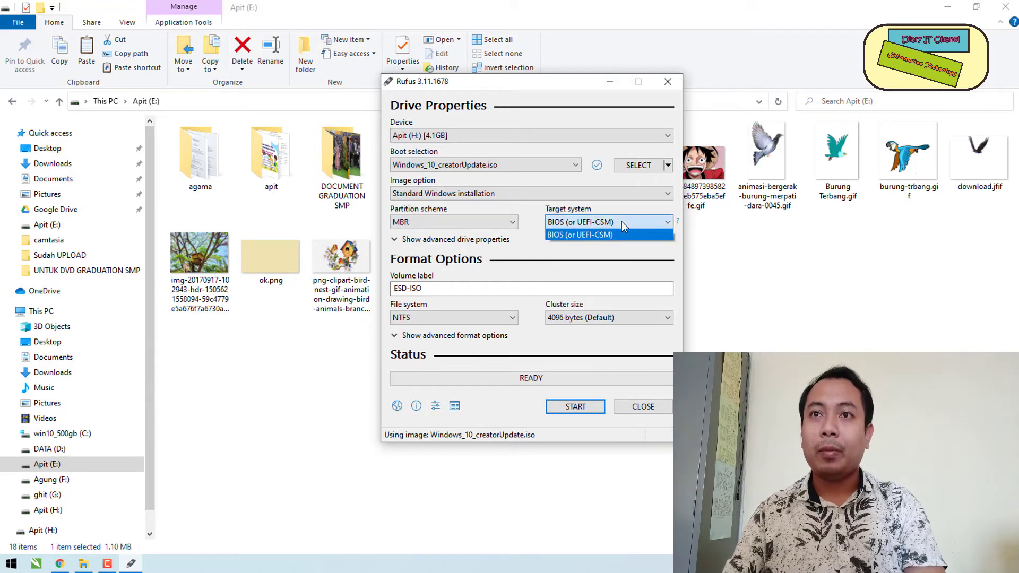
click(483, 225)
click(484, 224)
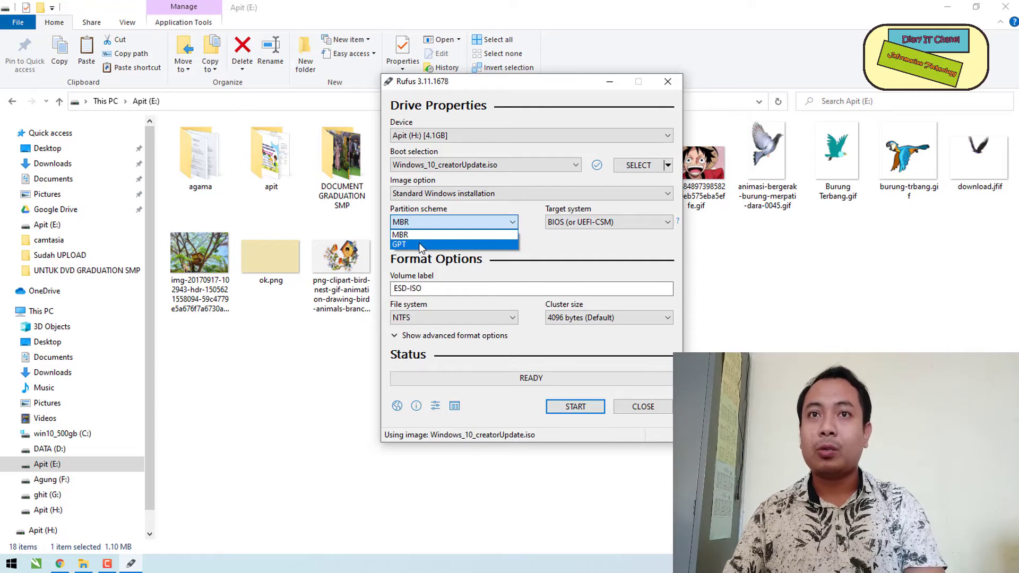
click(421, 245)
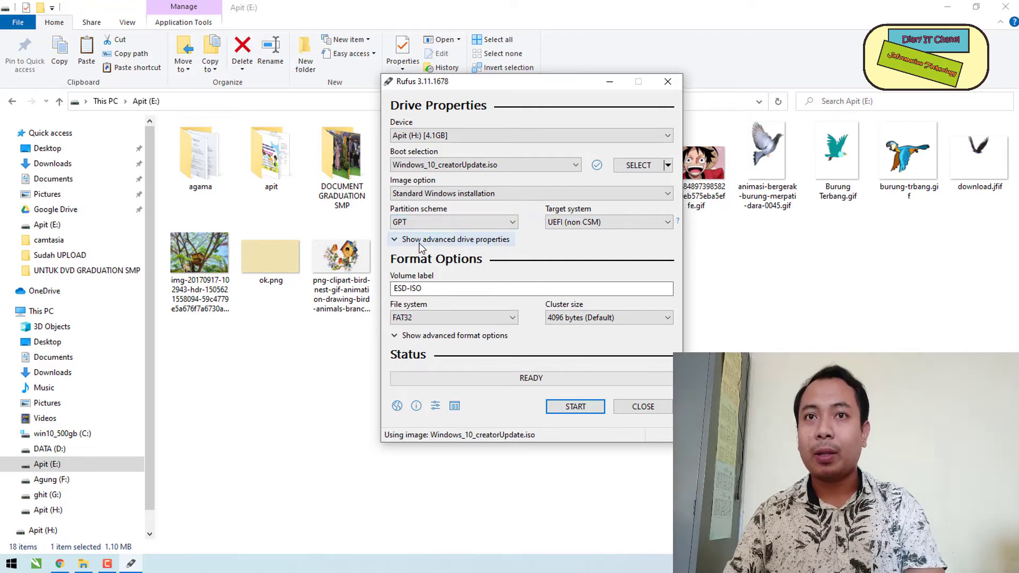
click(555, 223)
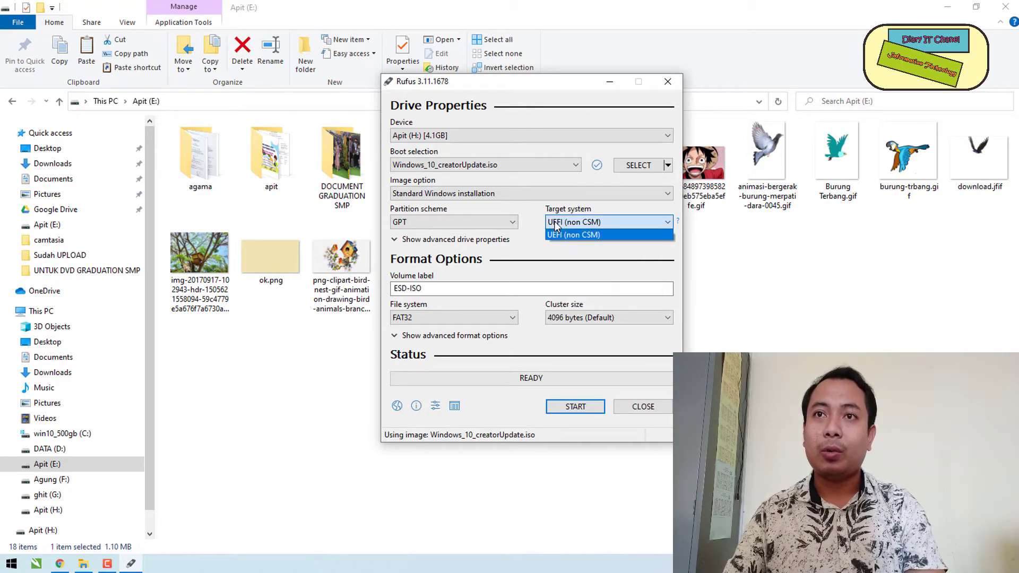
click(509, 227)
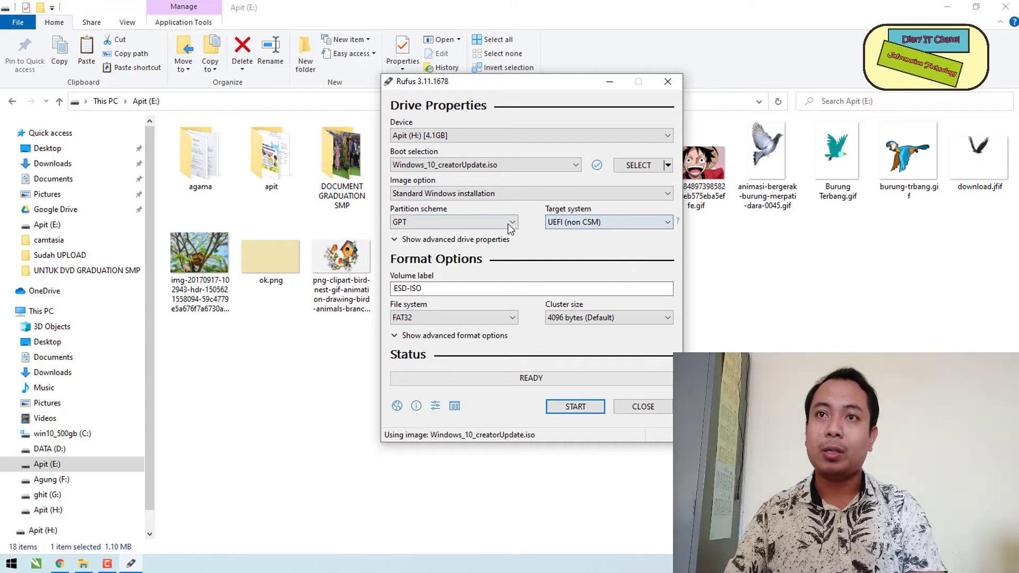
Set the partition scheme to MBR for a BIOS (or UEFI-CSM) target system.
click(511, 225)
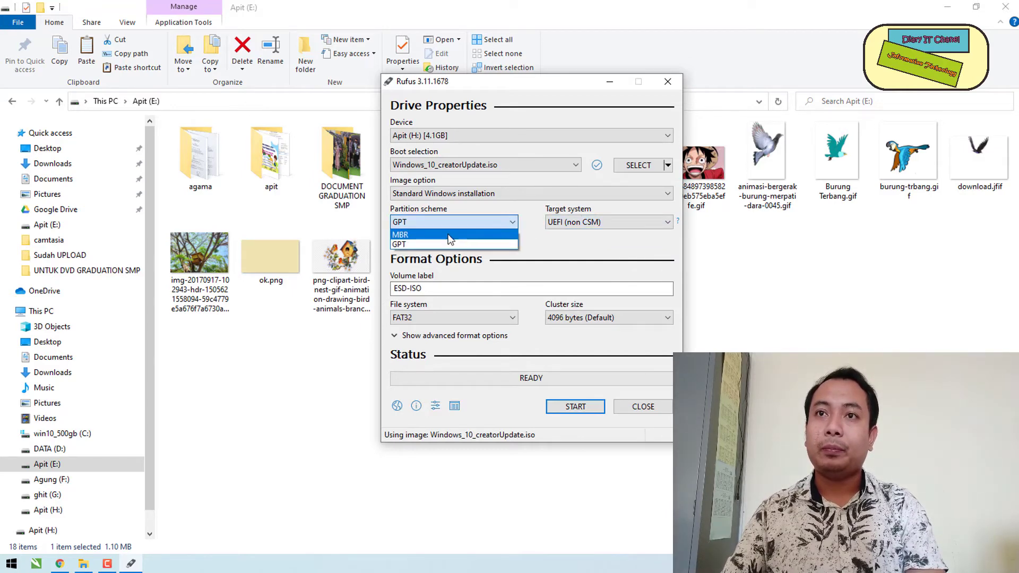
click(401, 234)
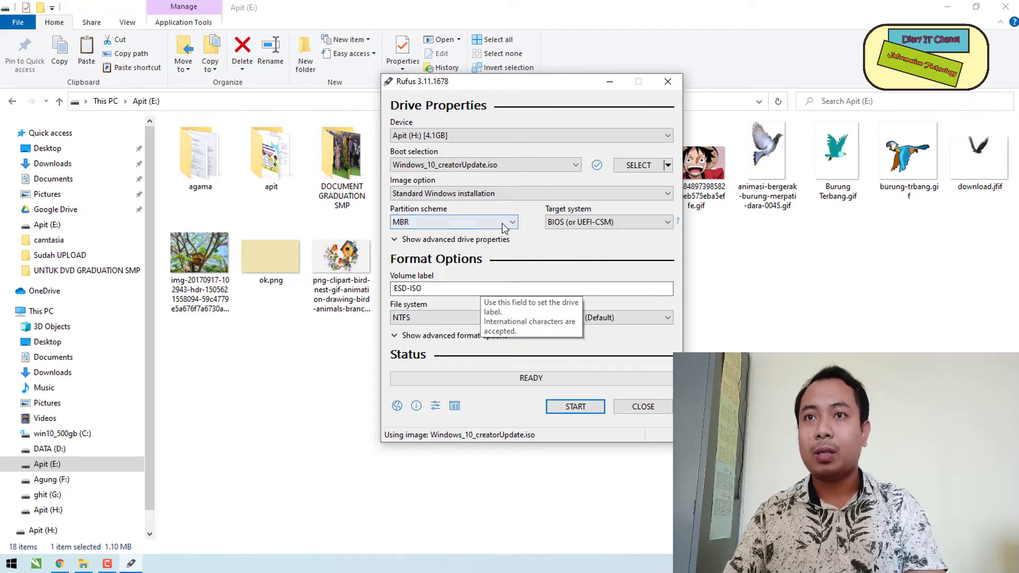
click(482, 223)
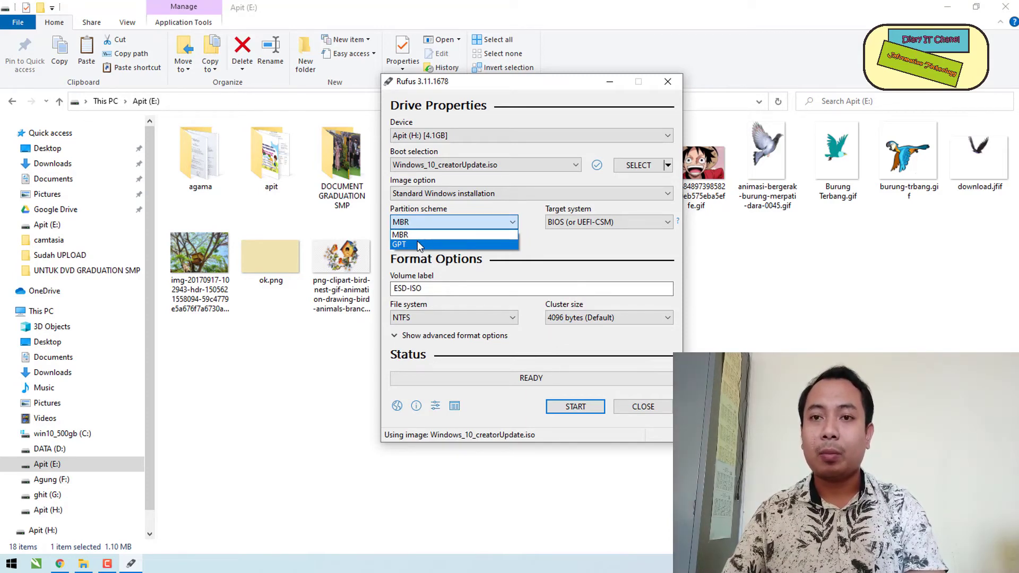
click(439, 289)
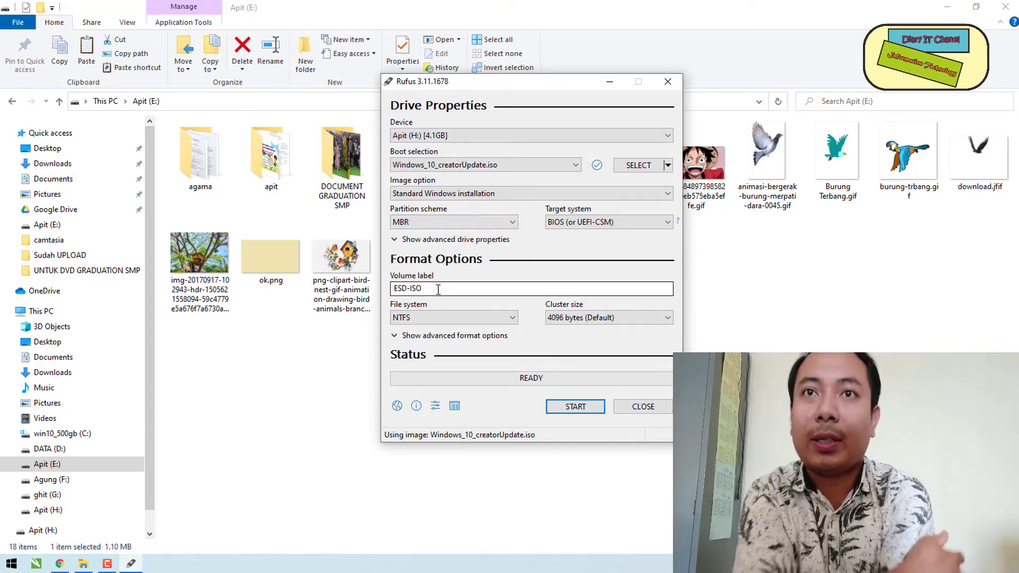
Set the USB drive's volume label to Windows 10.
double_click(432, 288)
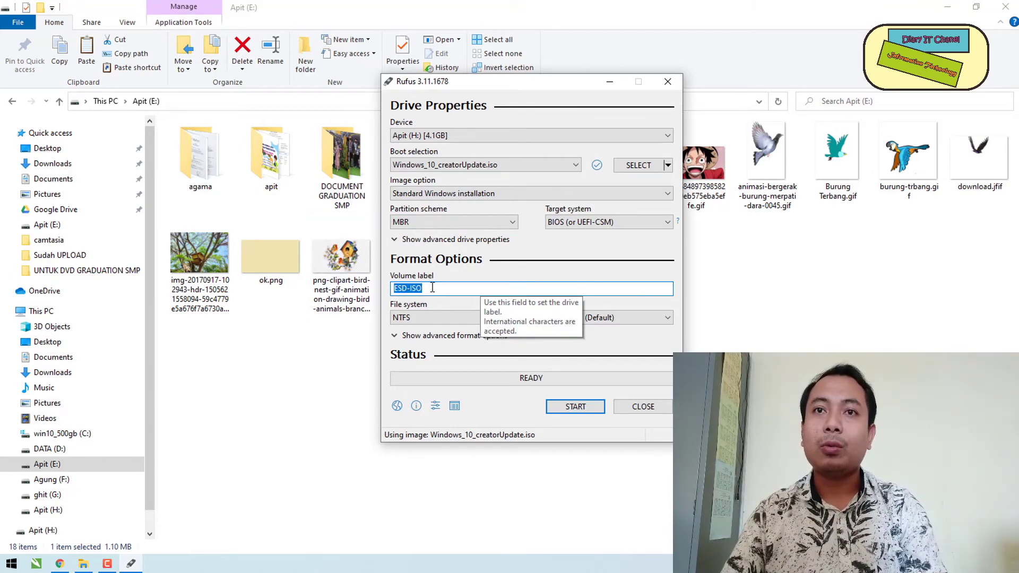
text(Wi)
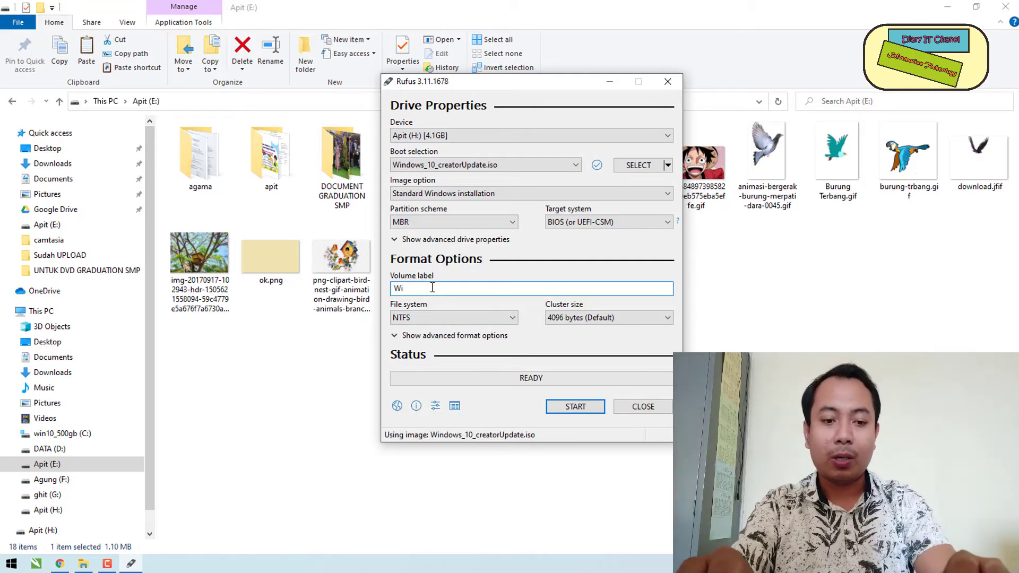
text(ndows)
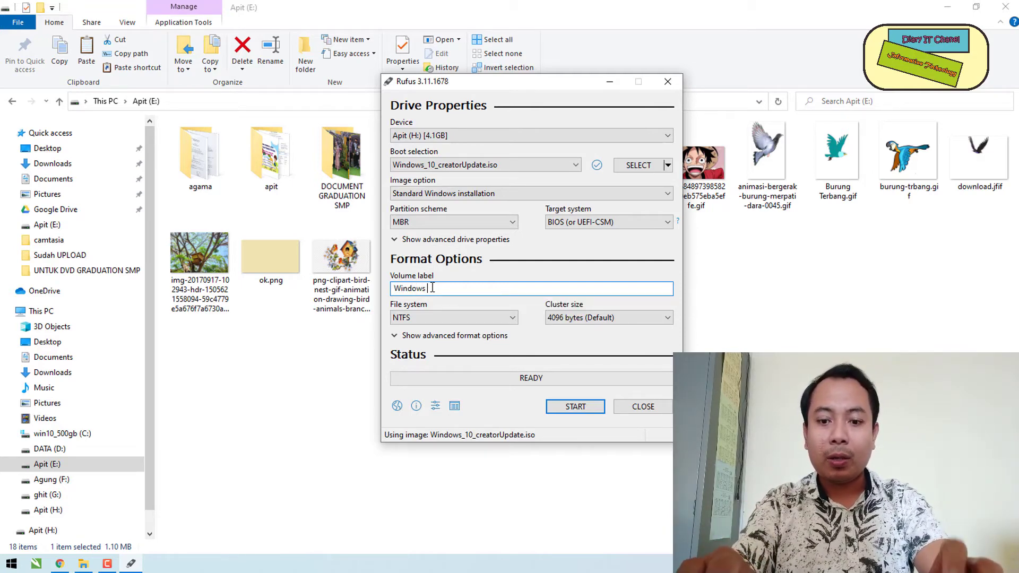
text( 10)
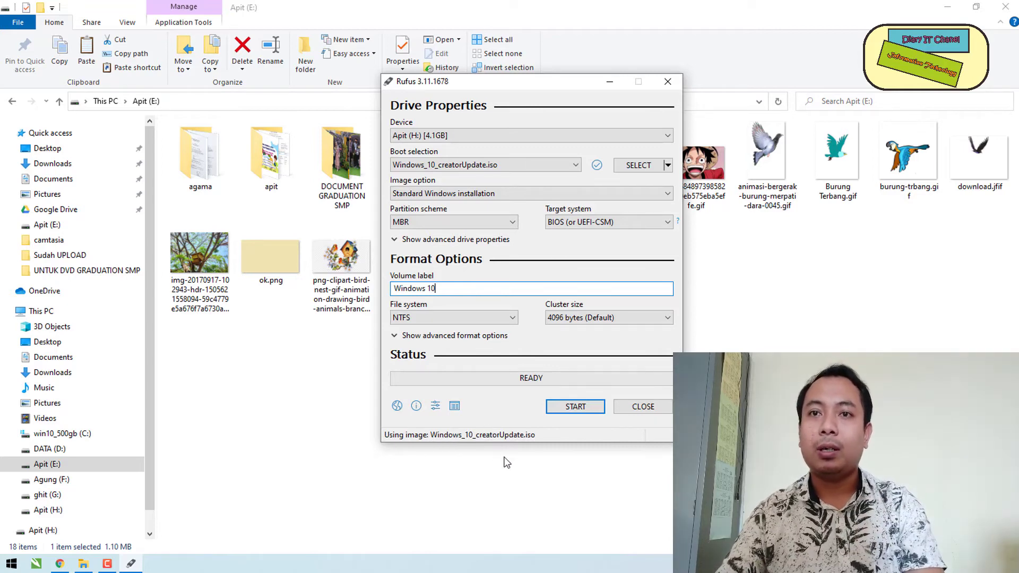
Write the Windows image to the USB drive, accept the erasure of its data, and close Rufus once it finishes.
click(579, 413)
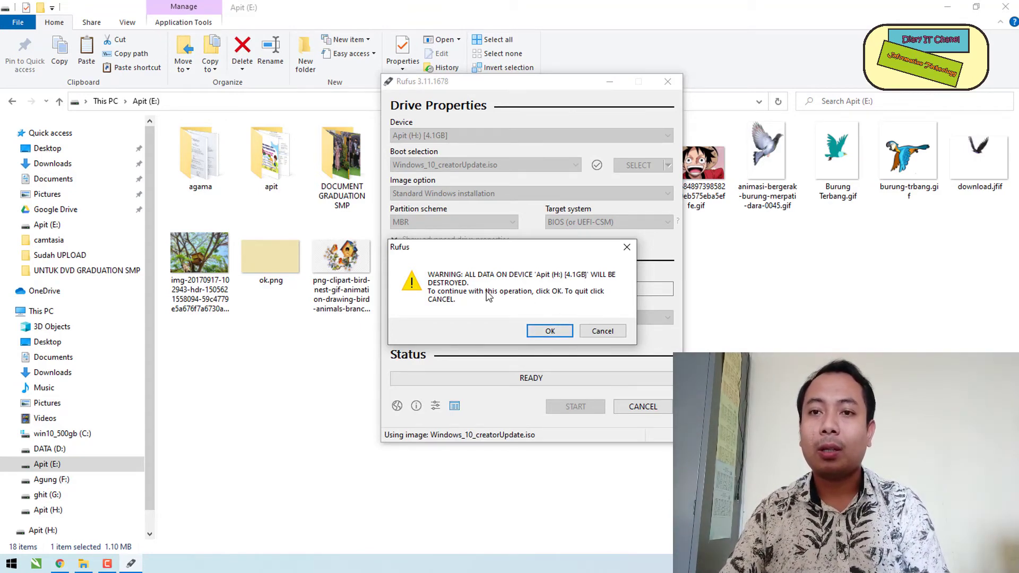
click(550, 331)
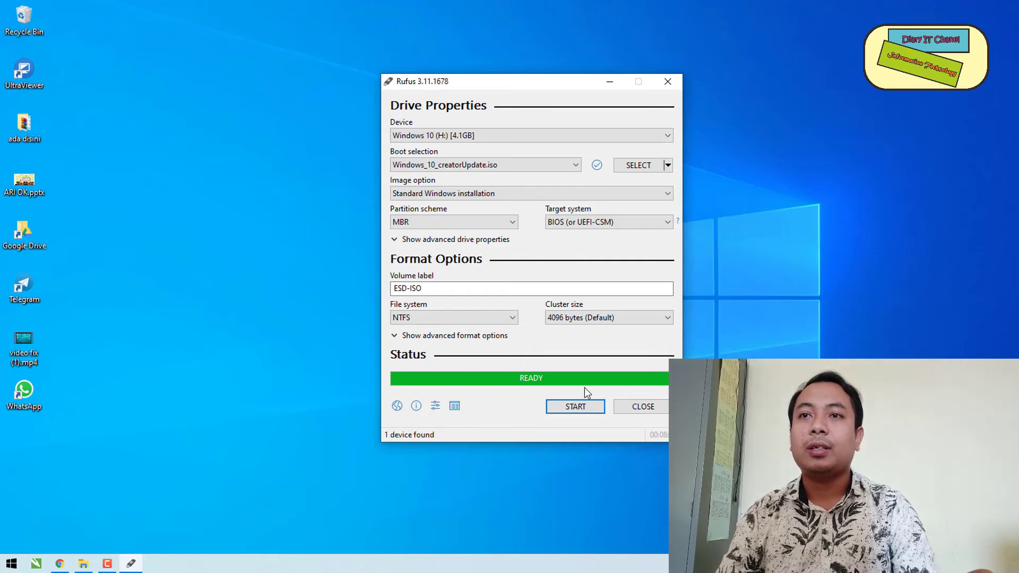
click(655, 406)
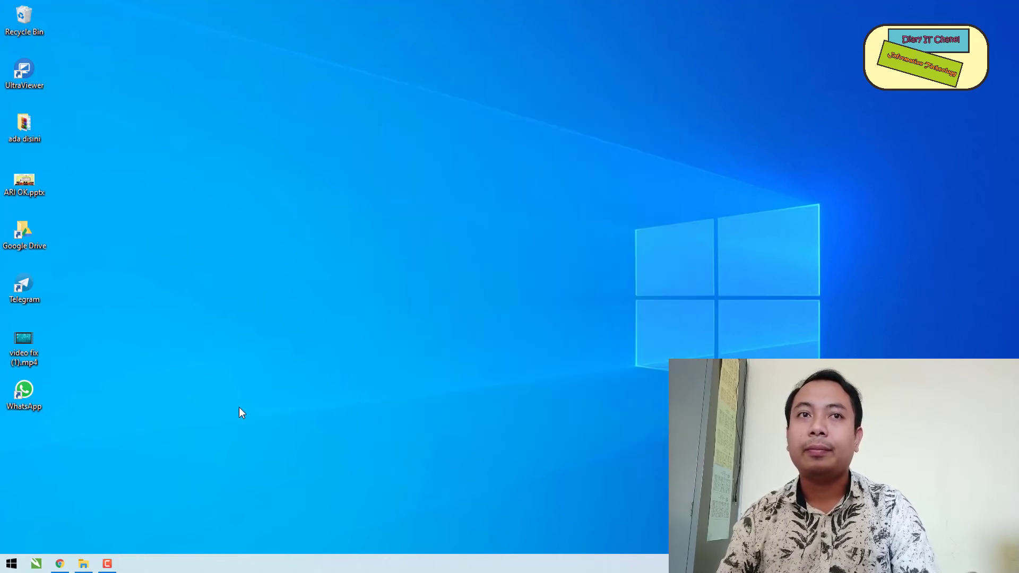
Switch to File Explorer, open the Windows 10 (H:) drive to check its installation files, and eject the drive.
click(83, 564)
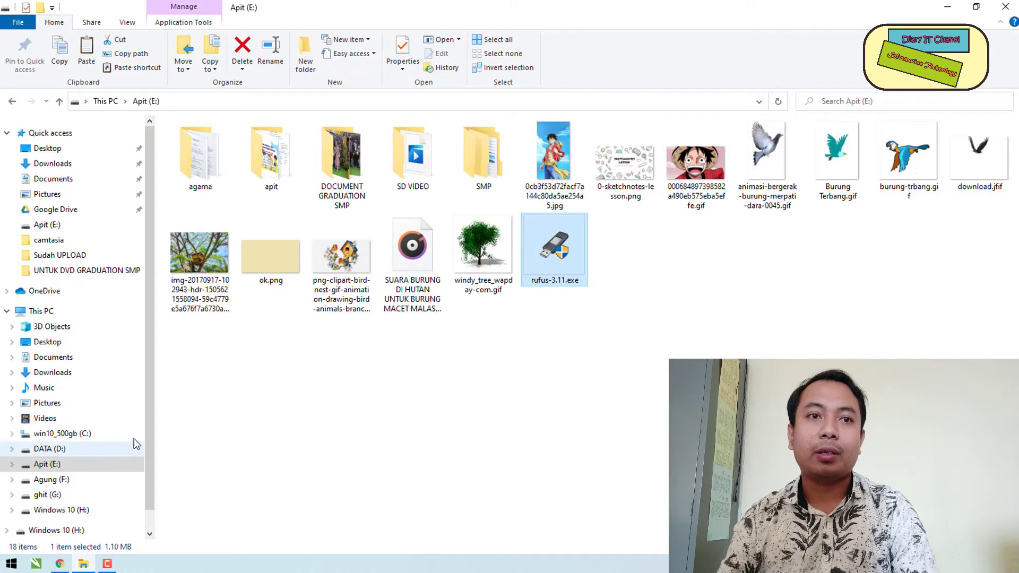
scroll(147, 448, down, 1)
click(56, 486)
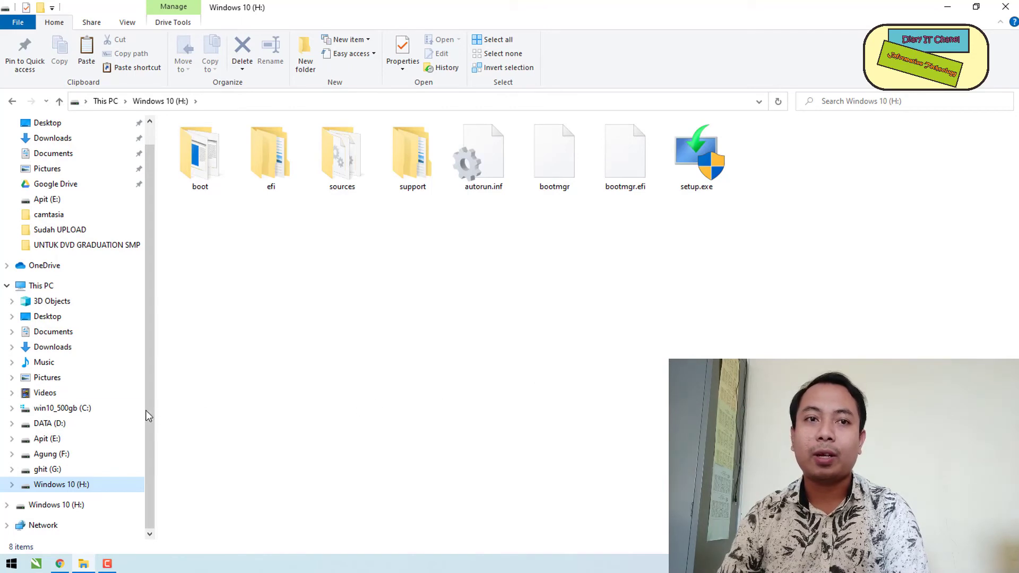
right_click(96, 486)
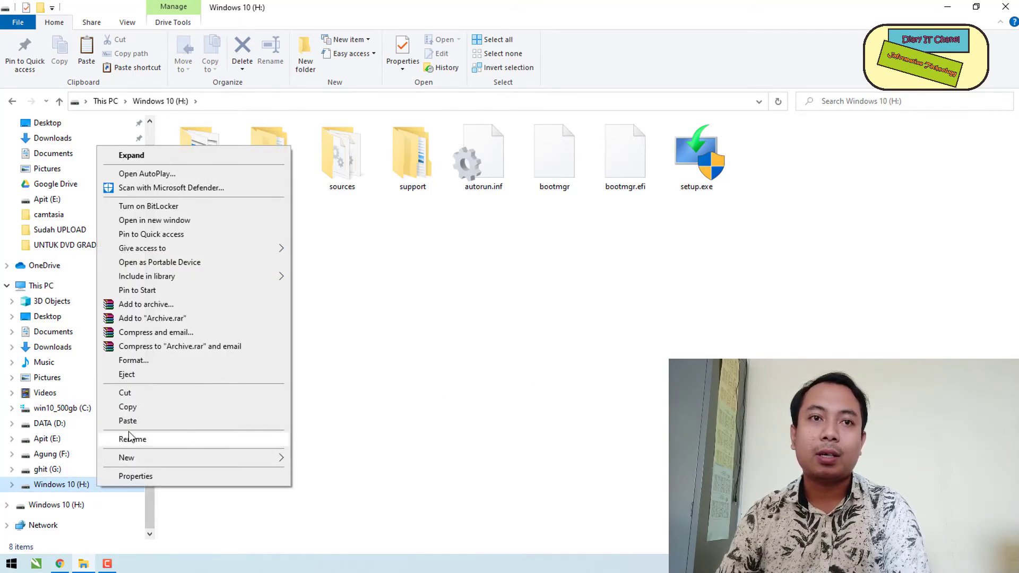
click(134, 376)
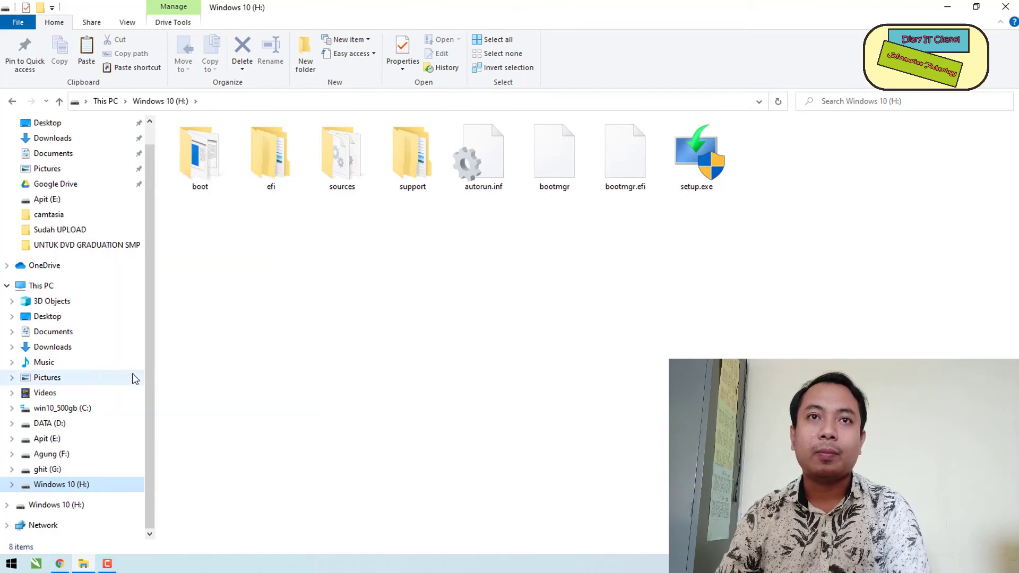